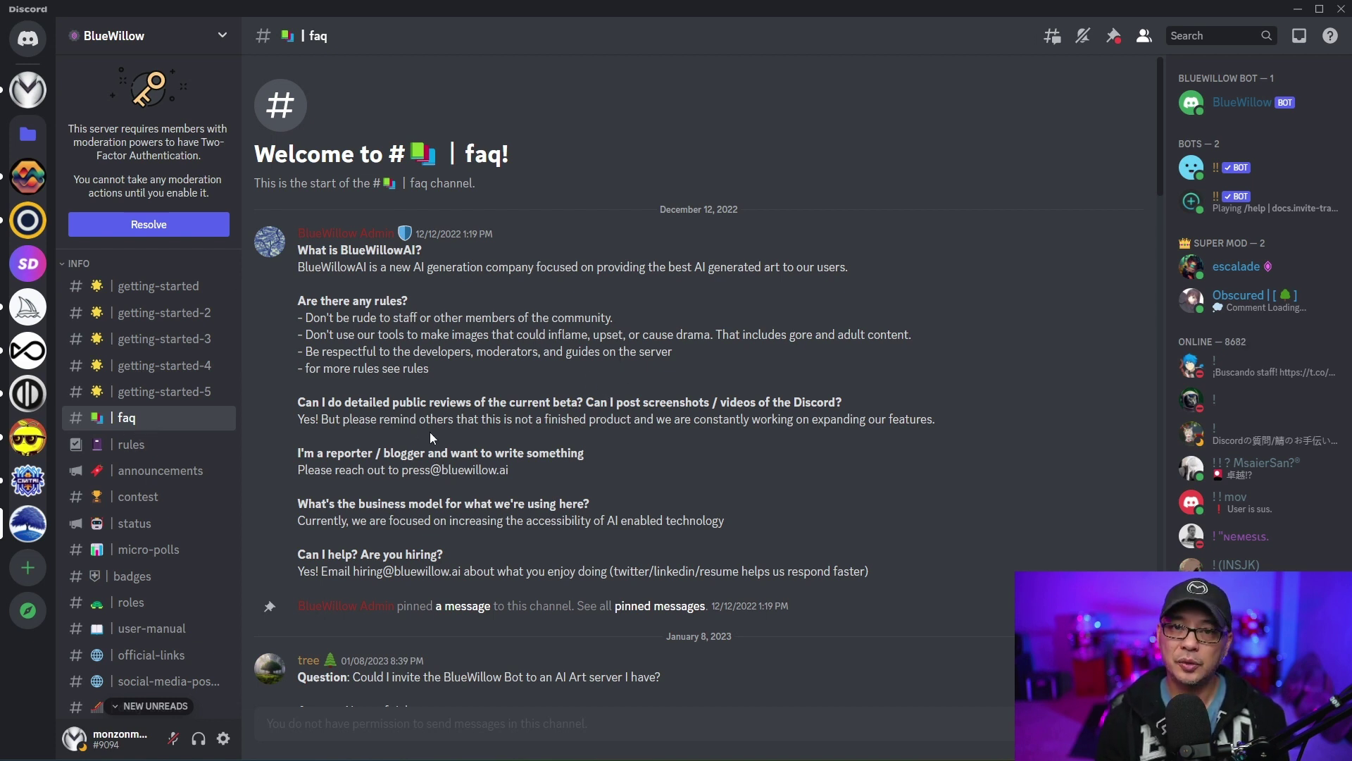
Step: Scroll down the BlueWillow faq and highlight the answer about whether it is free
scroll(655, 398, down, 5)
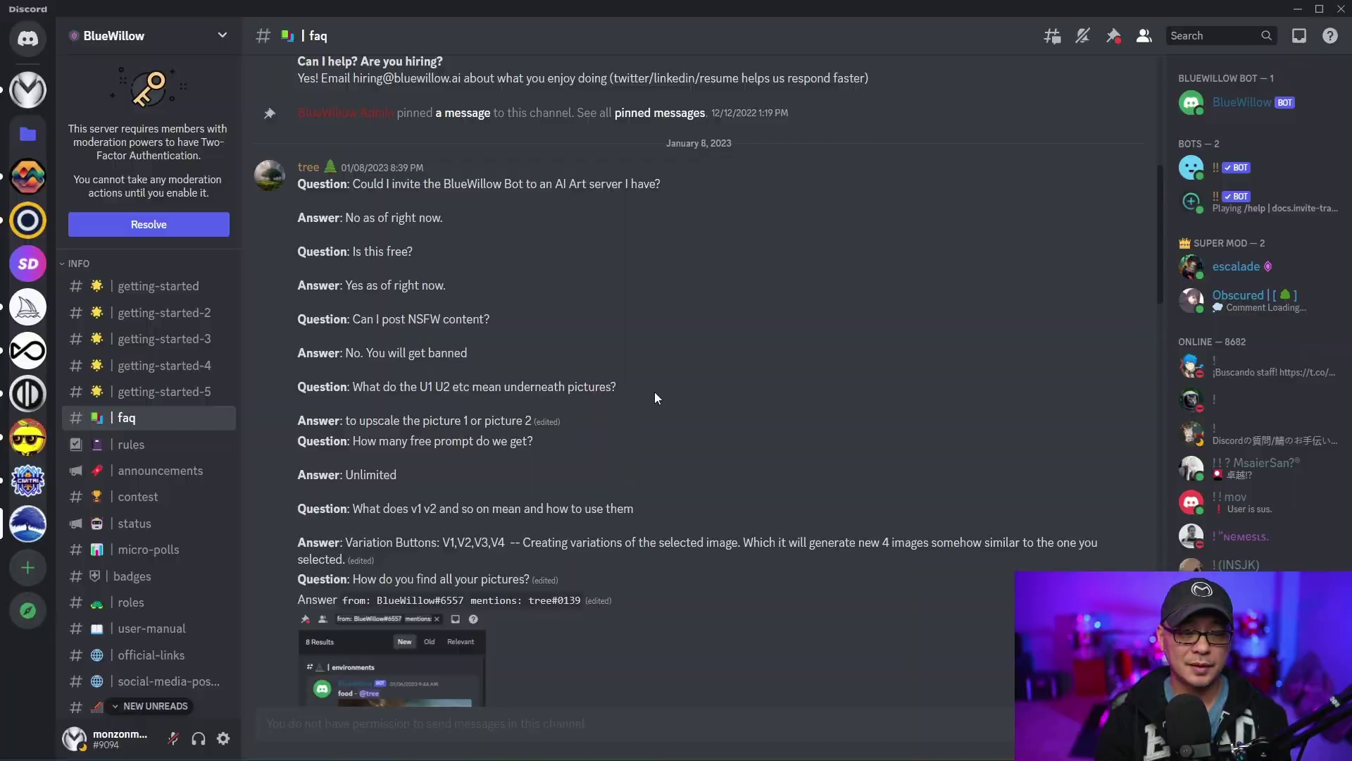
drag(297, 248, 488, 283)
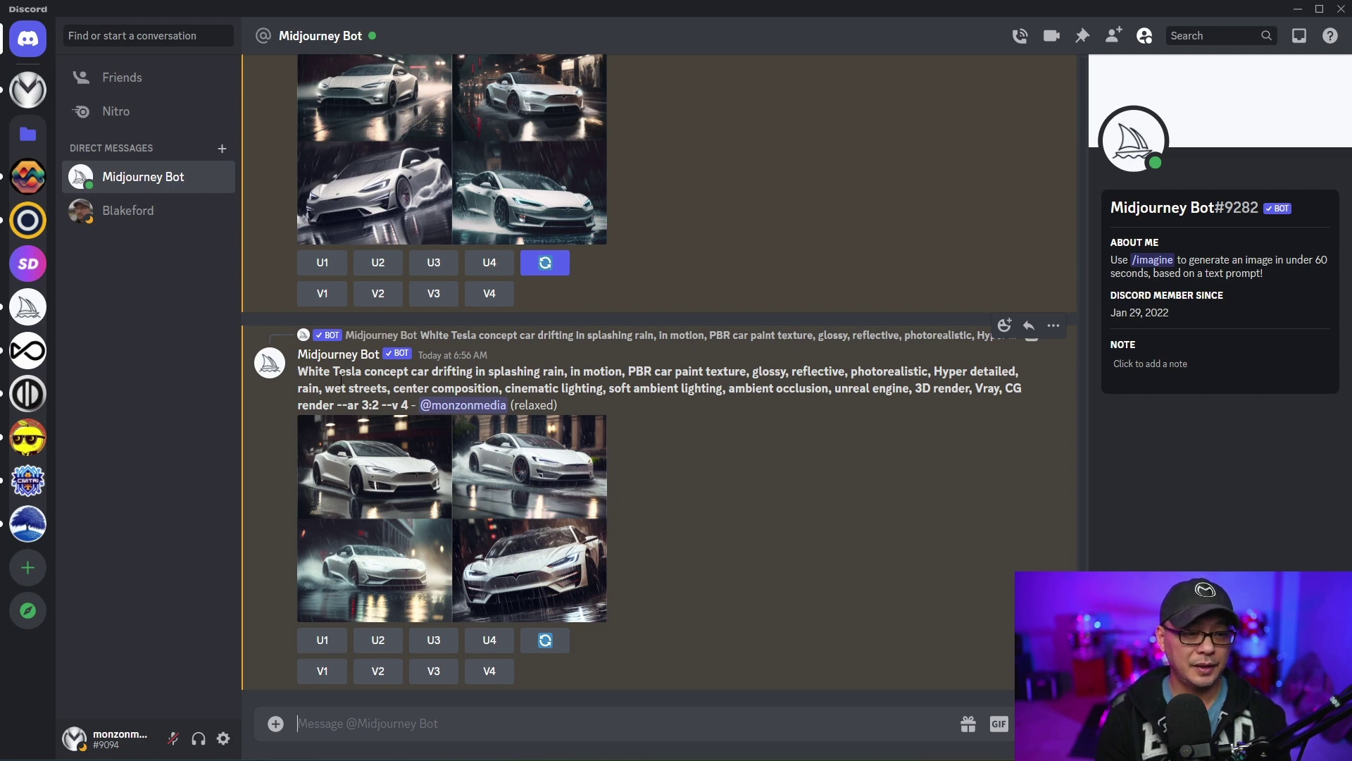
Step: Enlarge the Midjourney Tesla image grid and open it full size in the browser
click(542, 448)
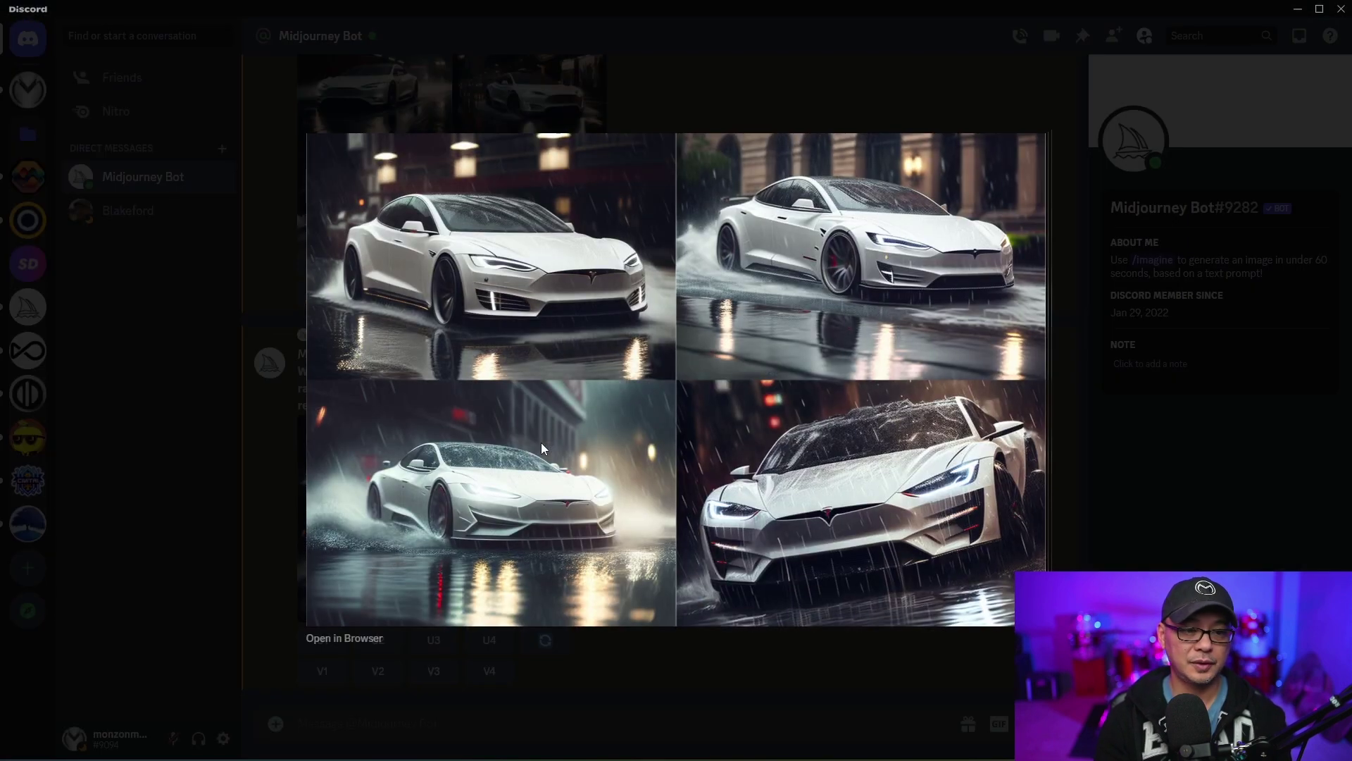
click(344, 638)
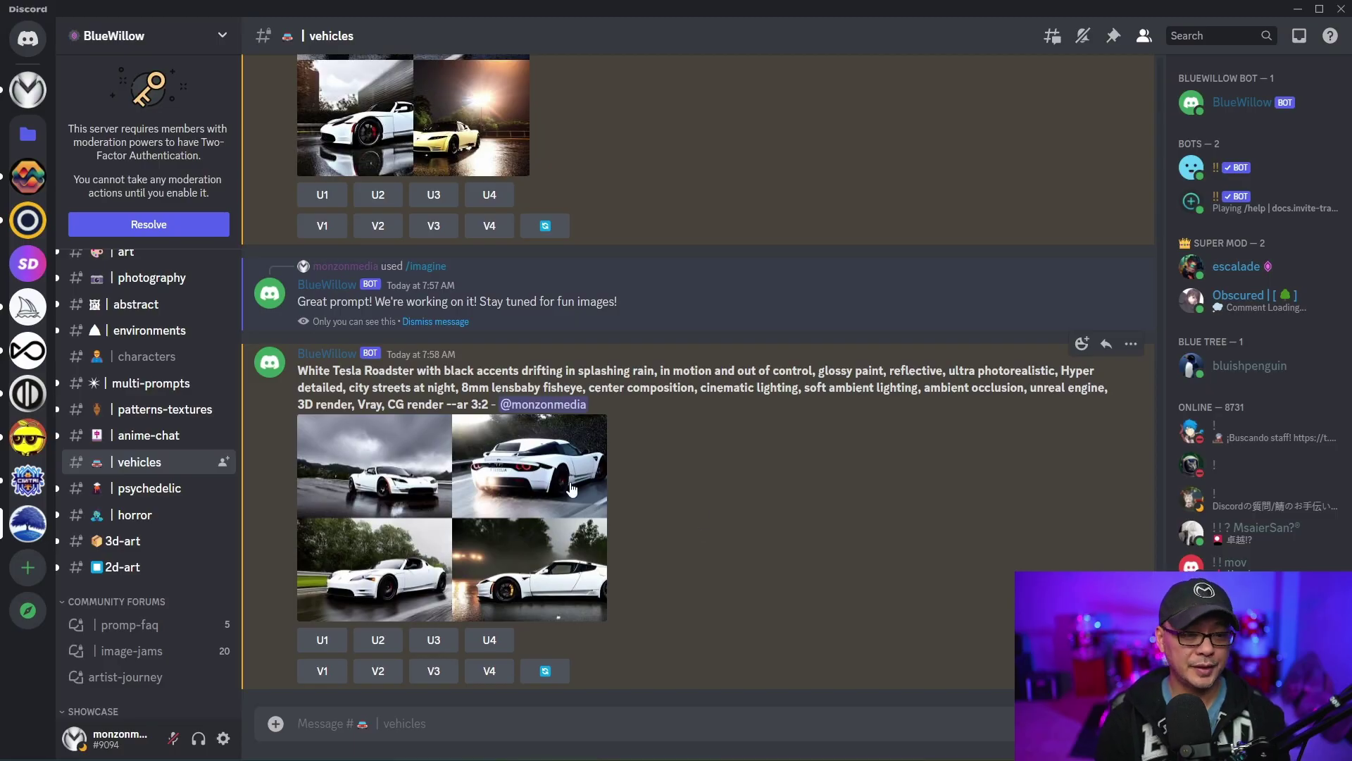
Step: Preview the White Tesla Roadster grid, highlight --ar 3:2 in its prompt, and upscale image U3
click(567, 479)
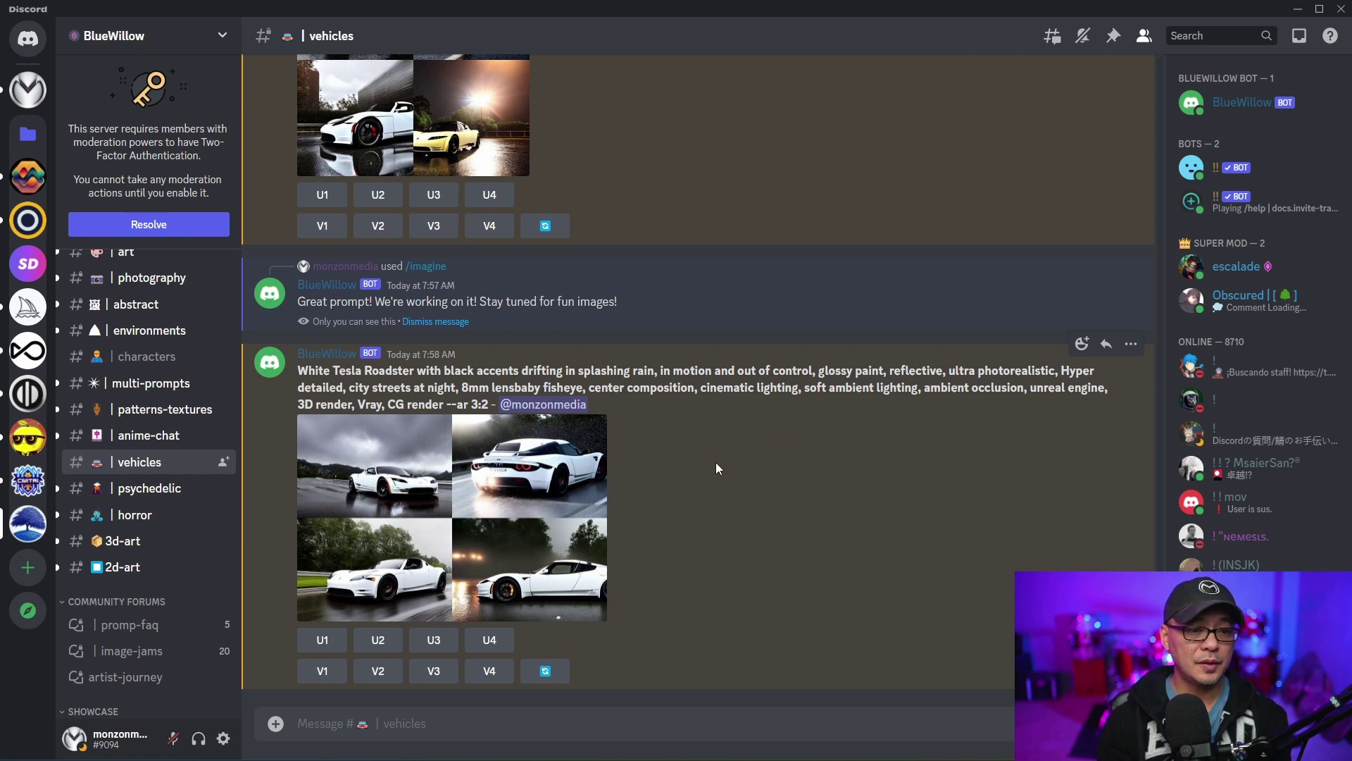
drag(448, 406, 489, 406)
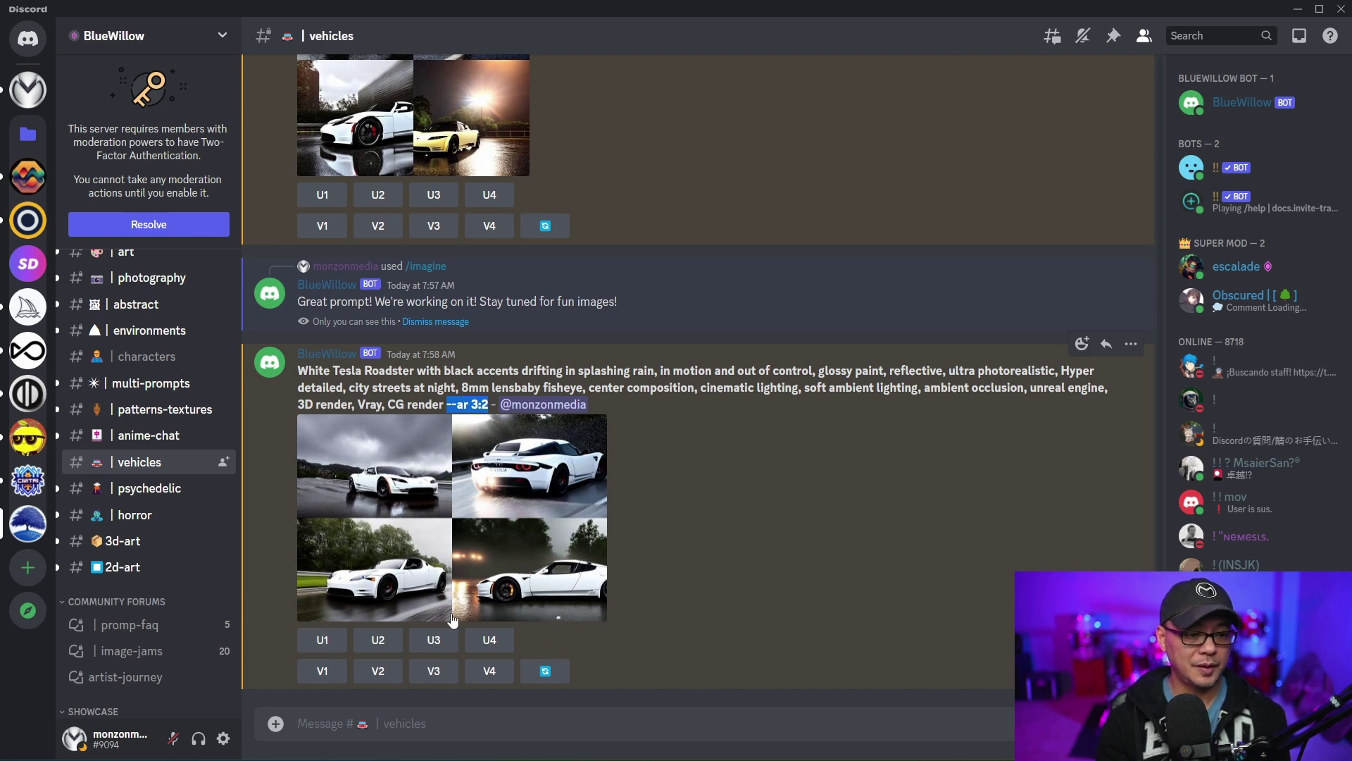
click(434, 640)
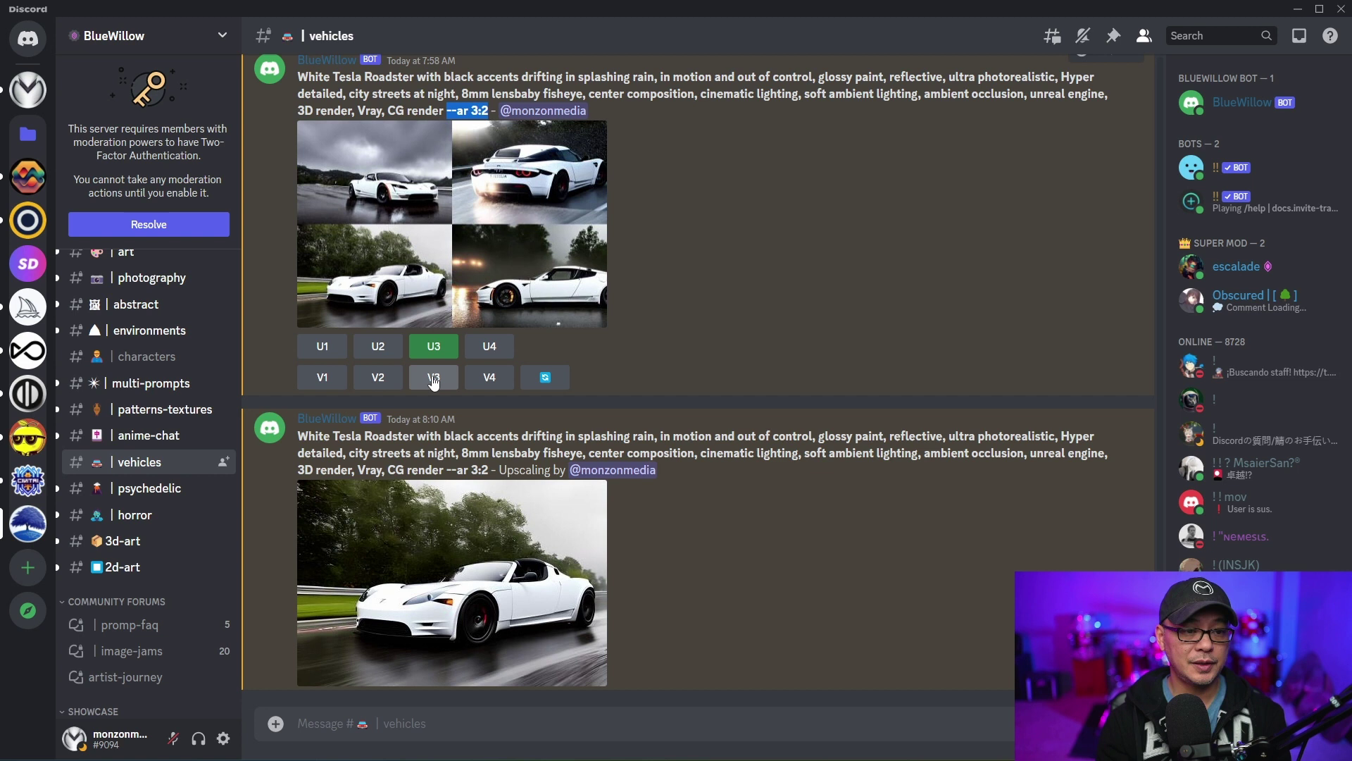
Step: Generate V3 variations of the Roadster, start an /imagine command, and view the Artemis portrait
click(434, 379)
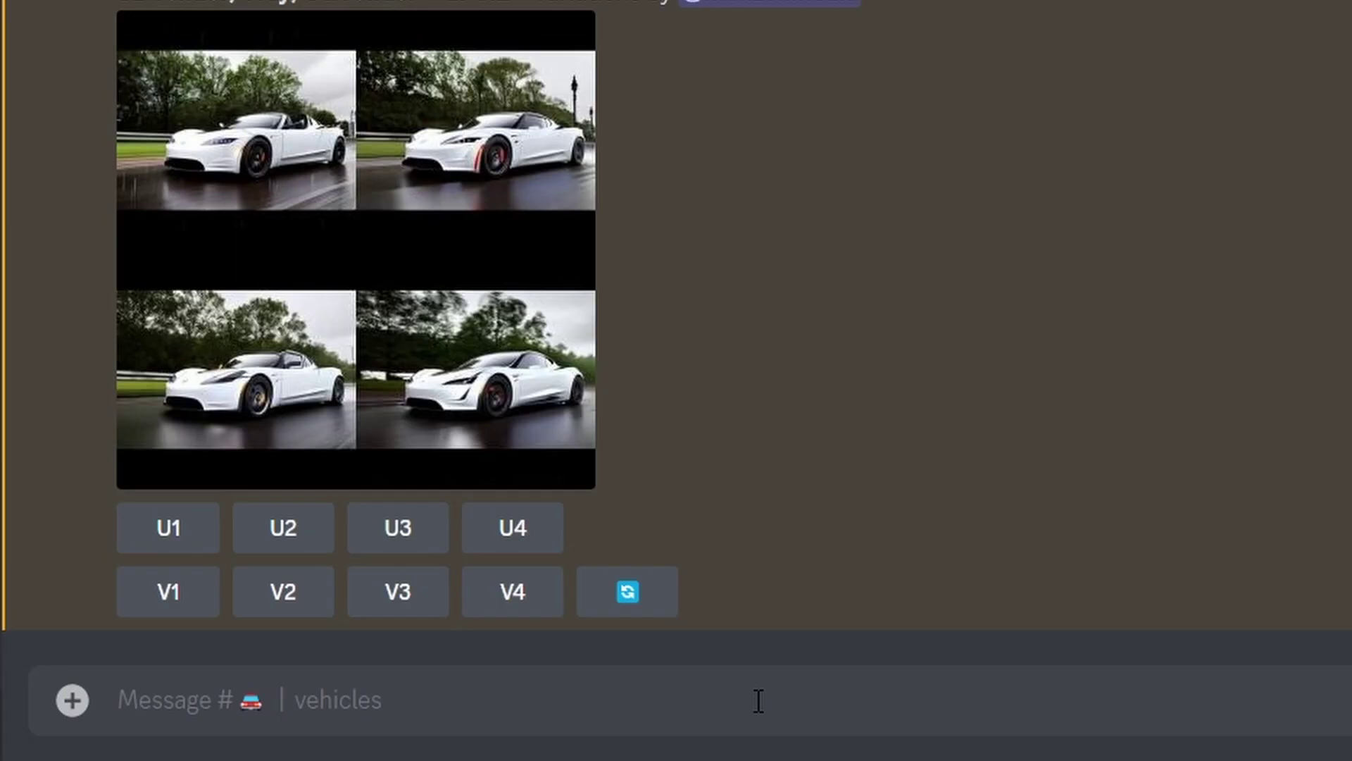
text(/im)
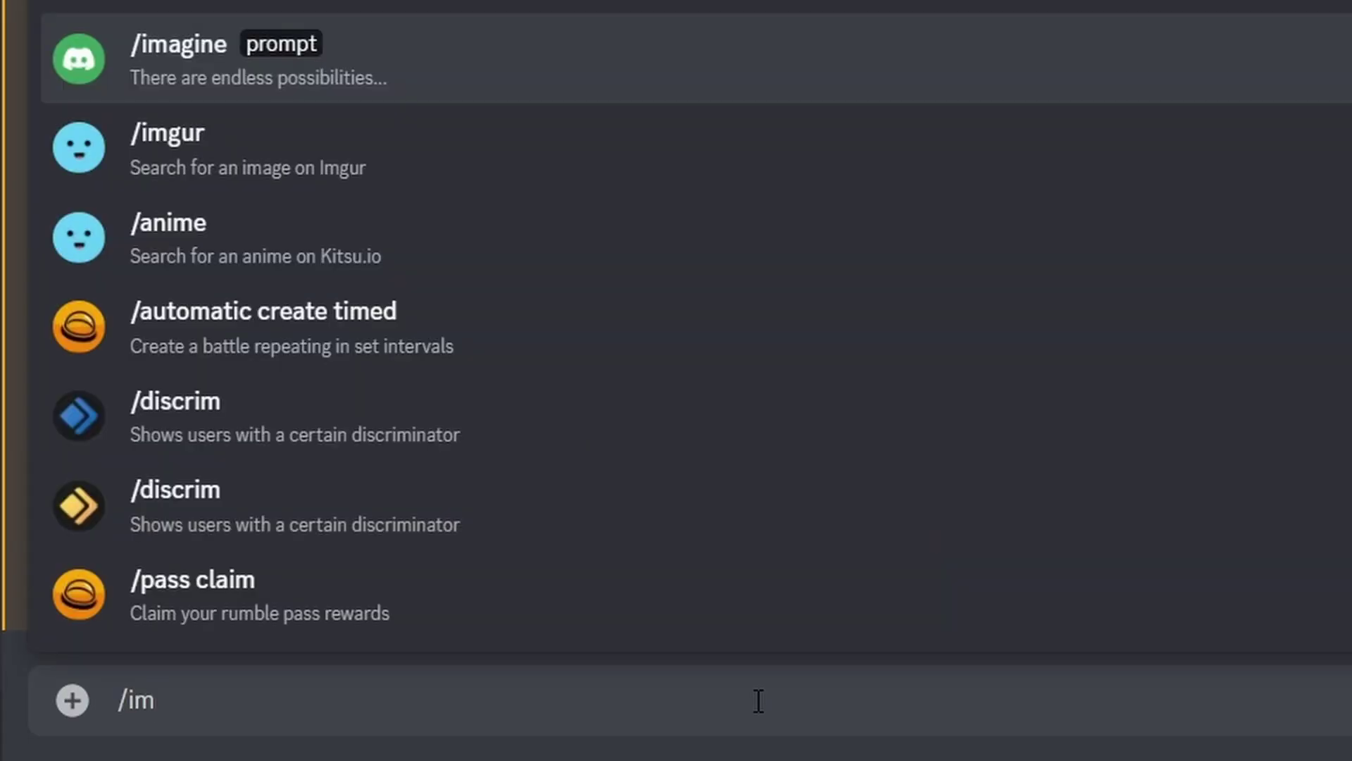
click(451, 57)
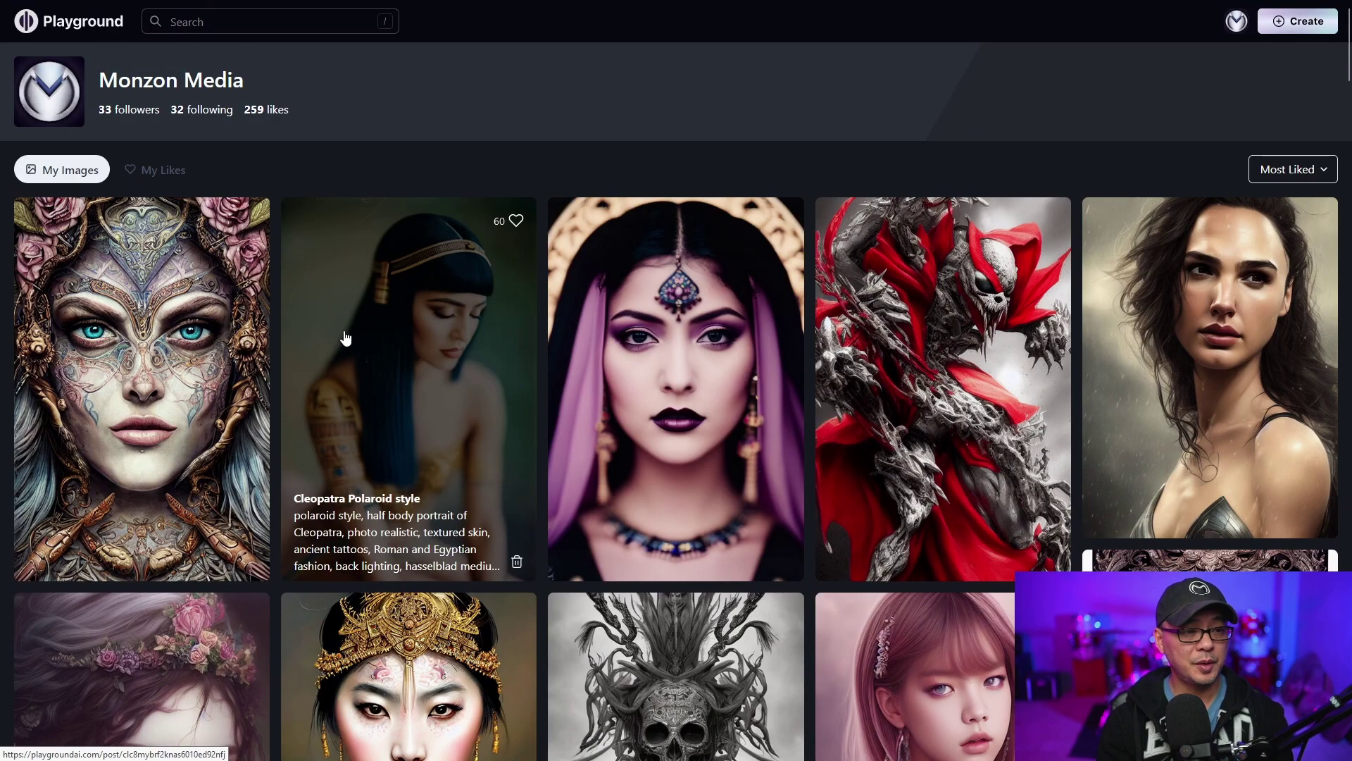
click(188, 316)
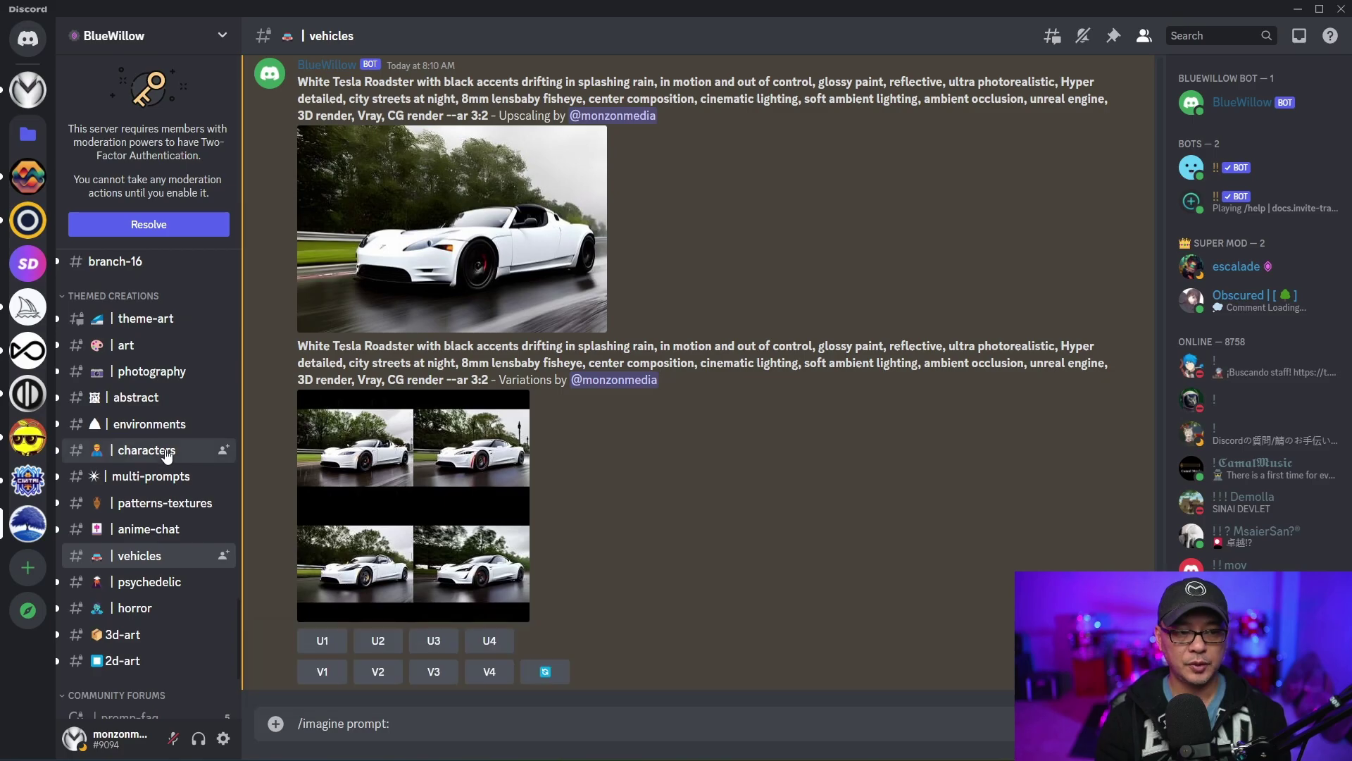
Step: In #characters, start /imagine with the pasted Artemis prompt plus --ar 2:3
click(189, 451)
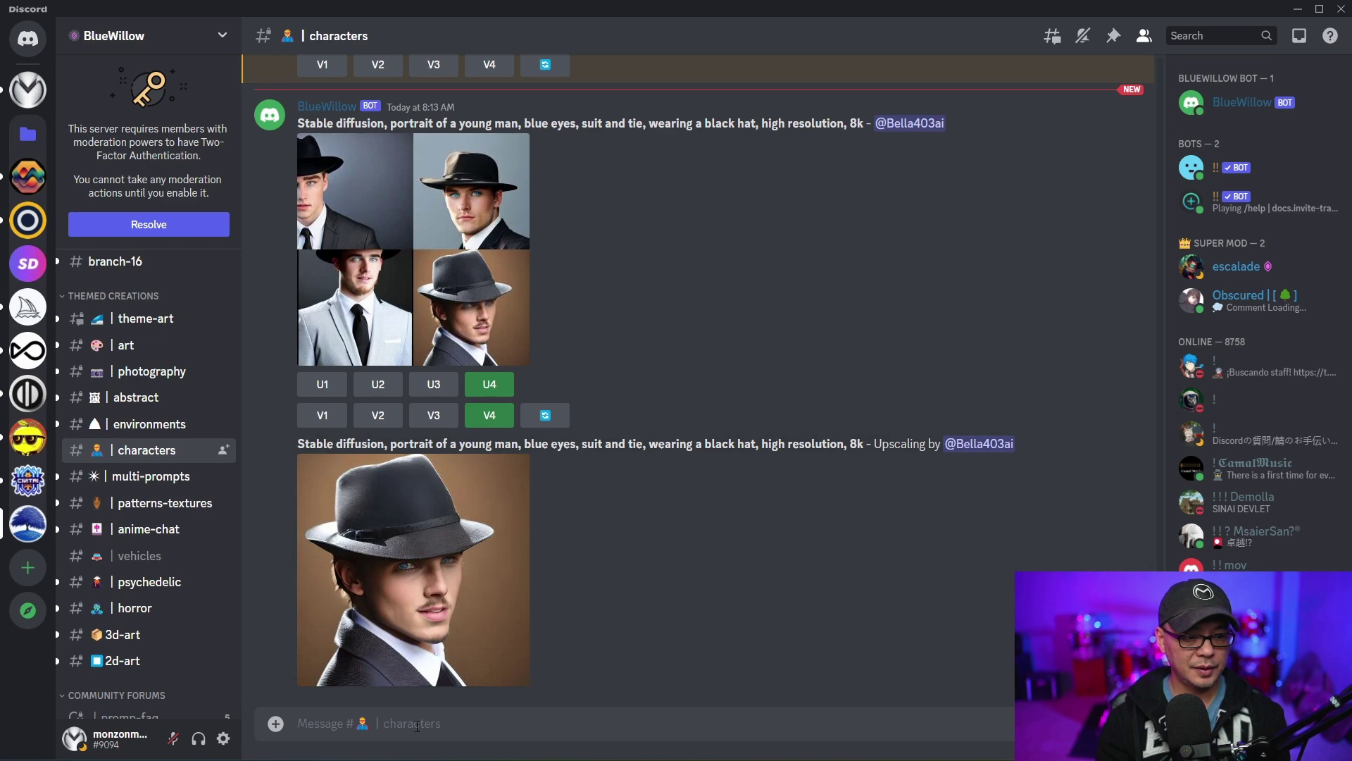
text(/im)
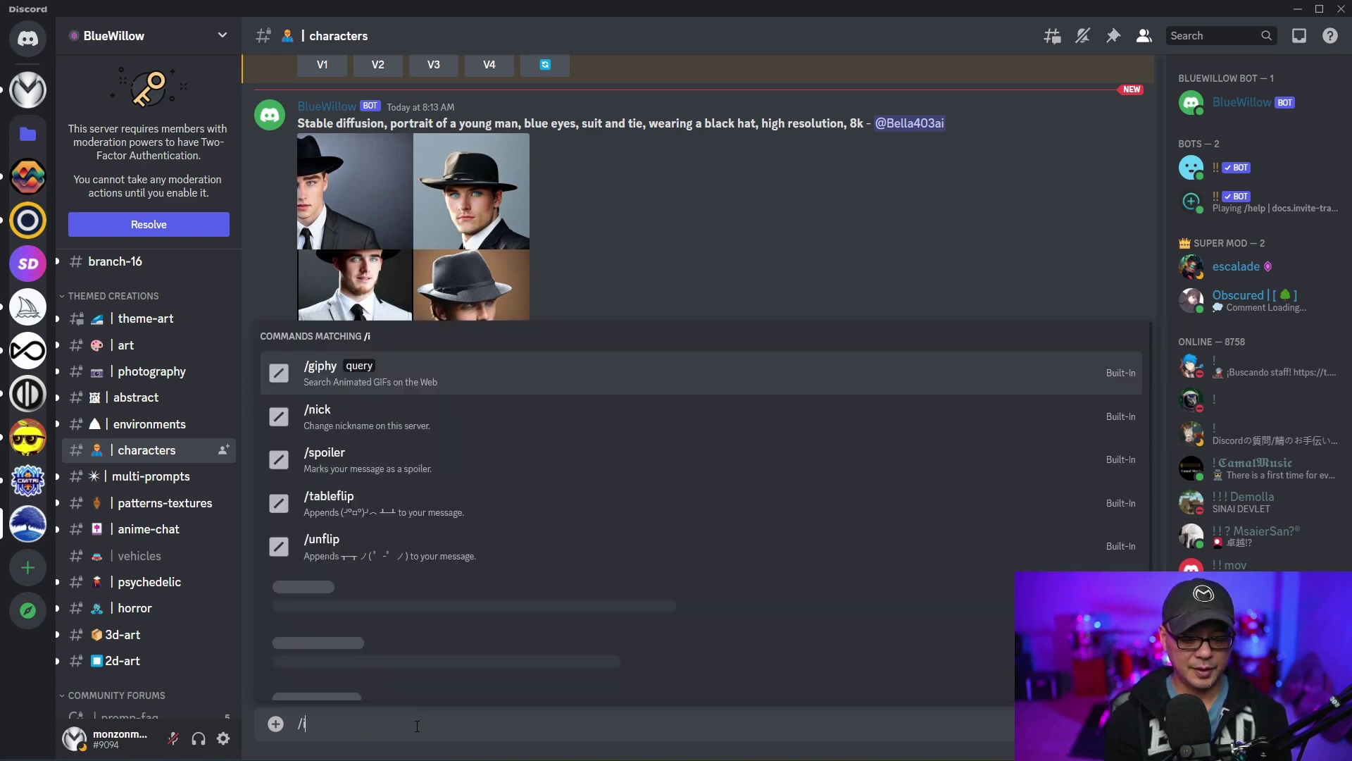
click(411, 426)
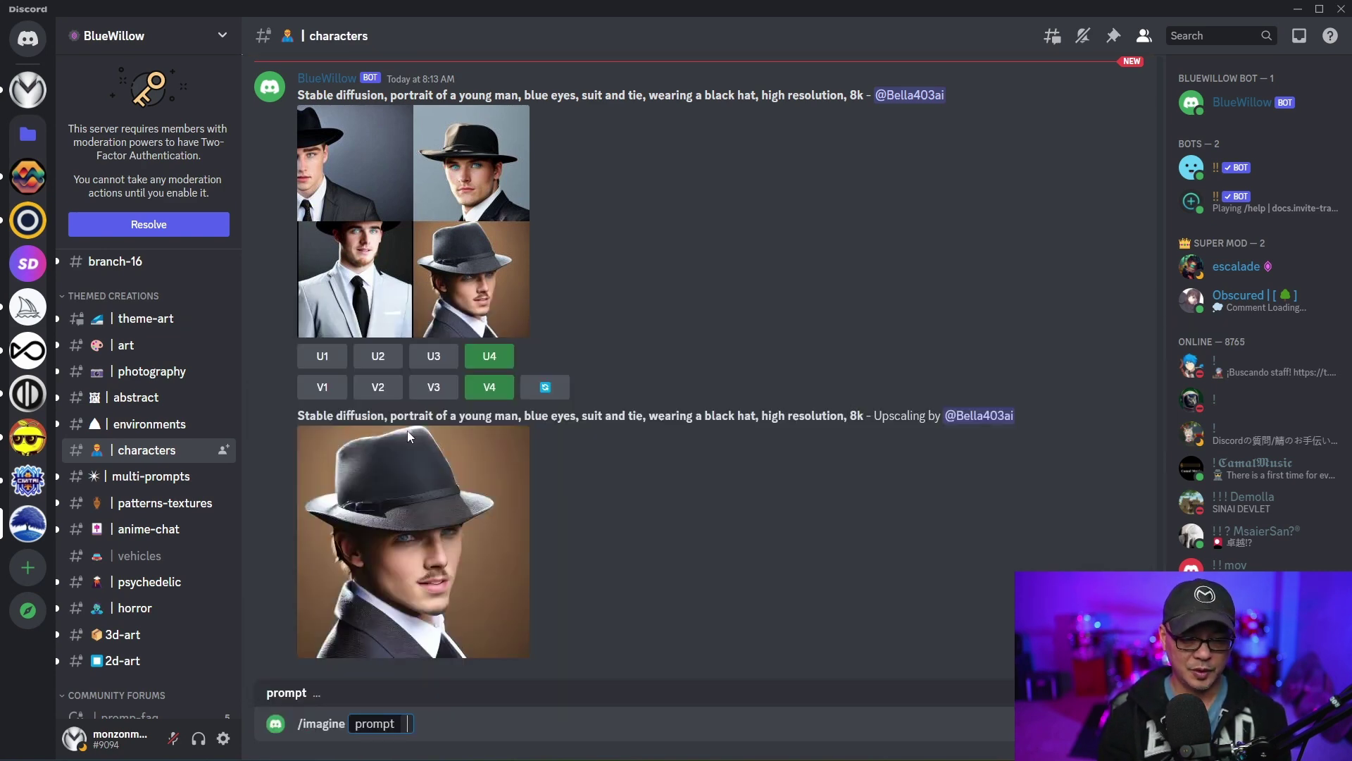
key(ctrl+v)
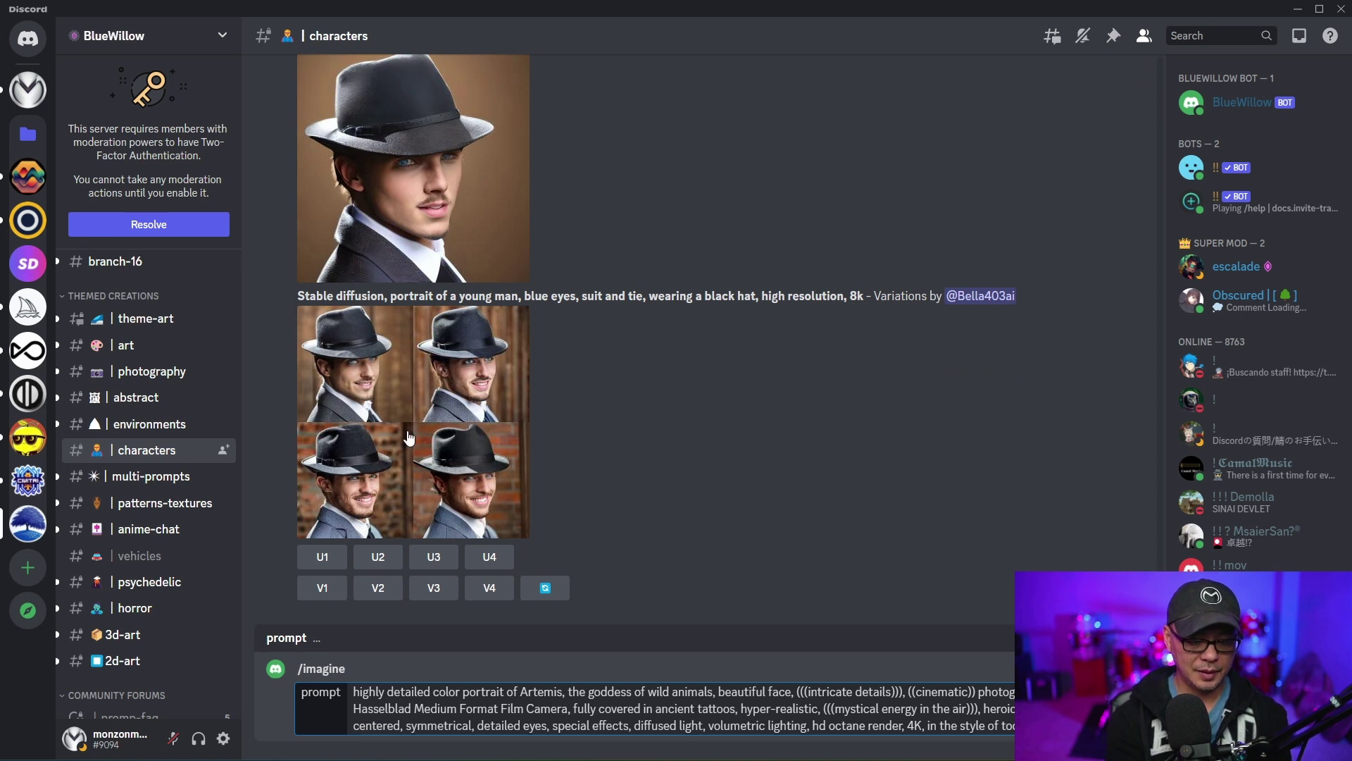
text(--ar:)
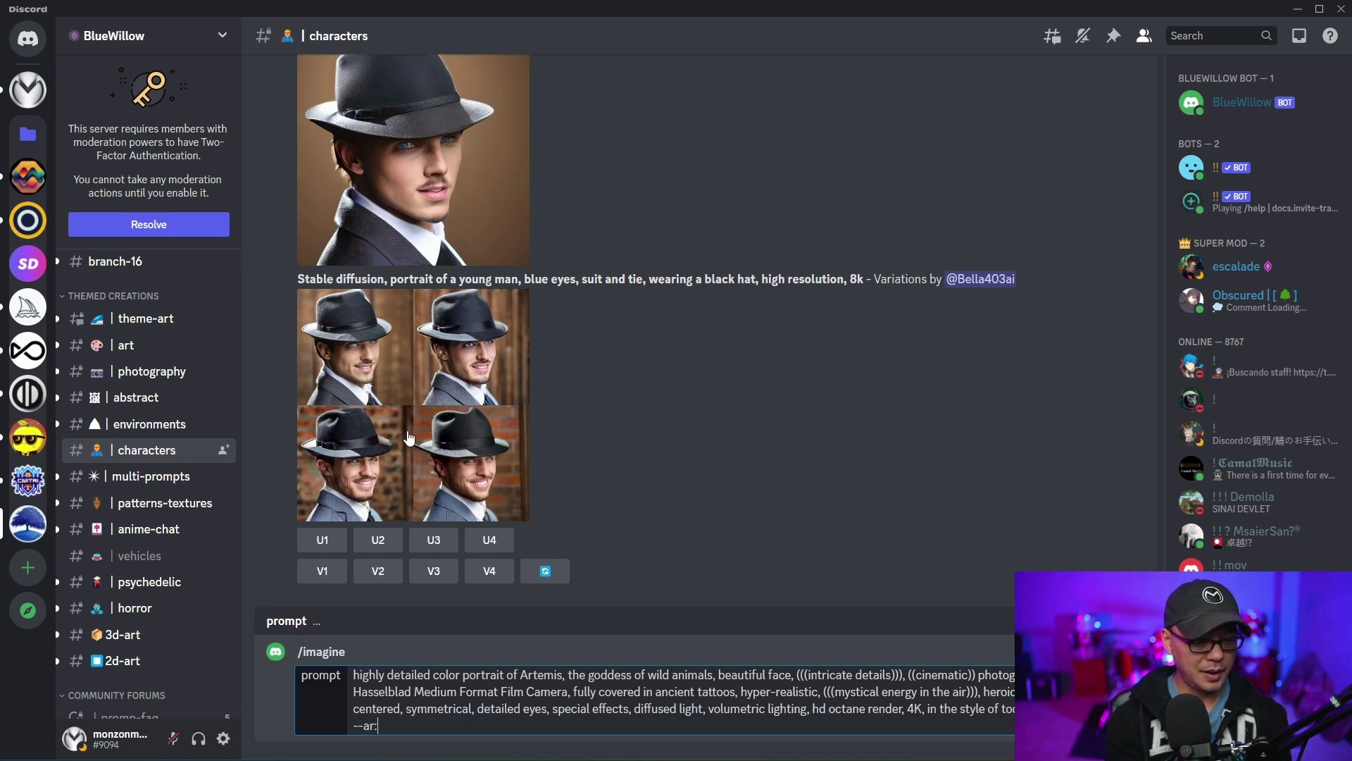
text( 2:3)
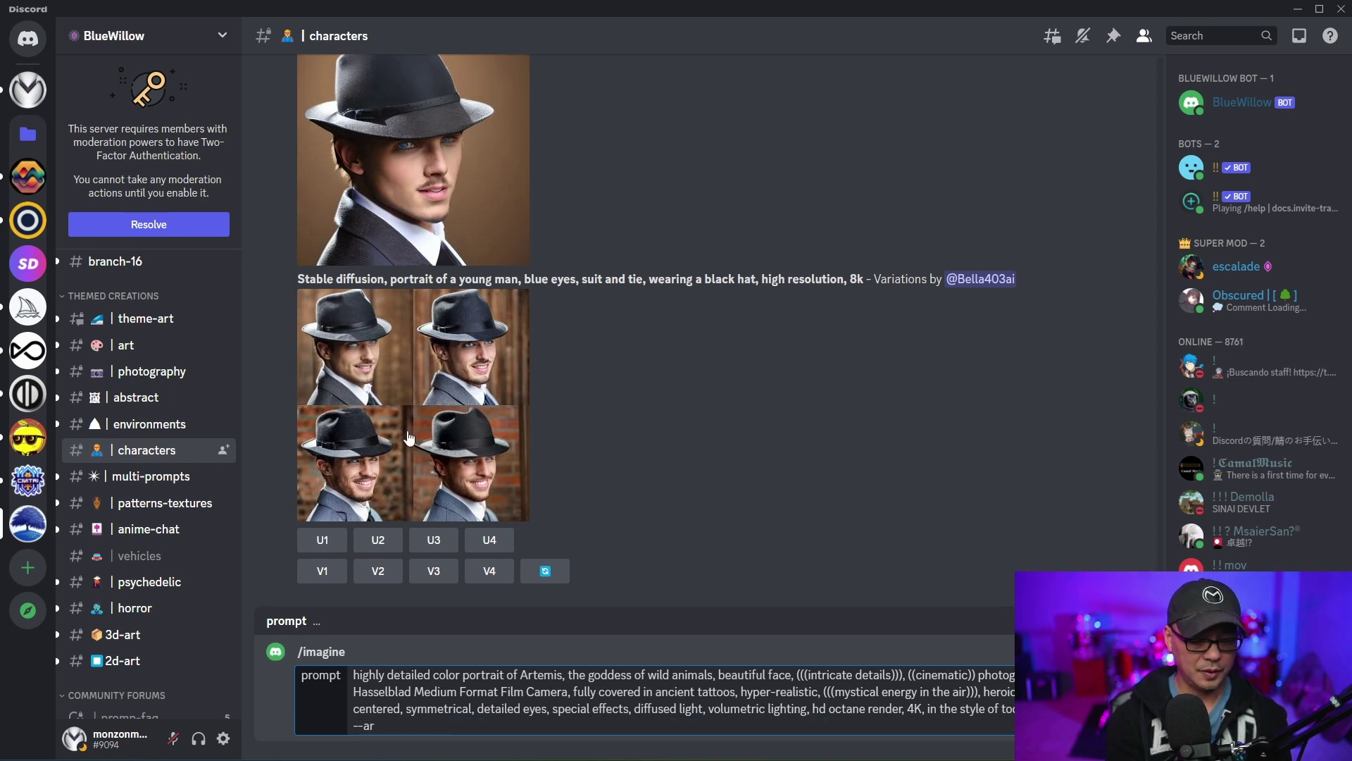
Step: Strip the brackets around each phrase in the Artemis prompt and send it to BlueWillow
click(809, 675)
key(BackSpace)
key(BackSpace)
key(BackSpace)
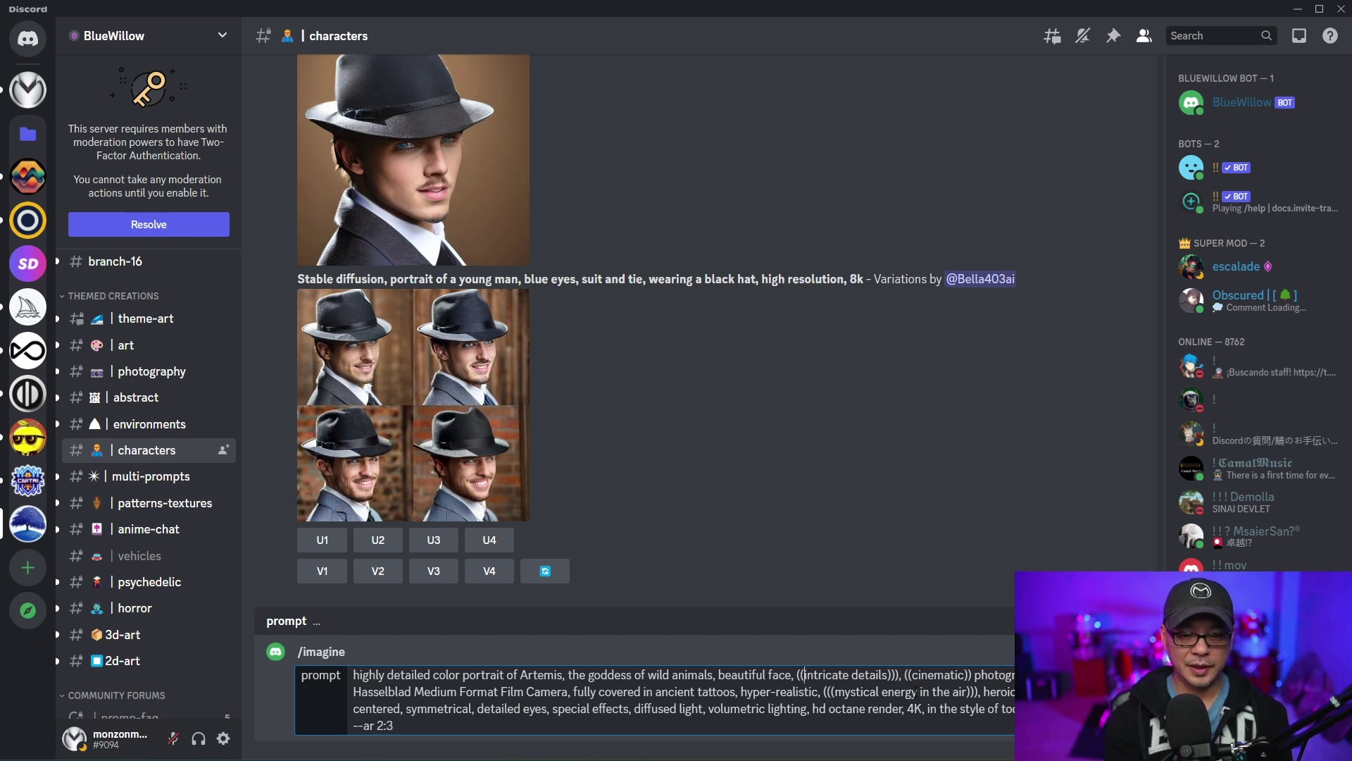
click(881, 675)
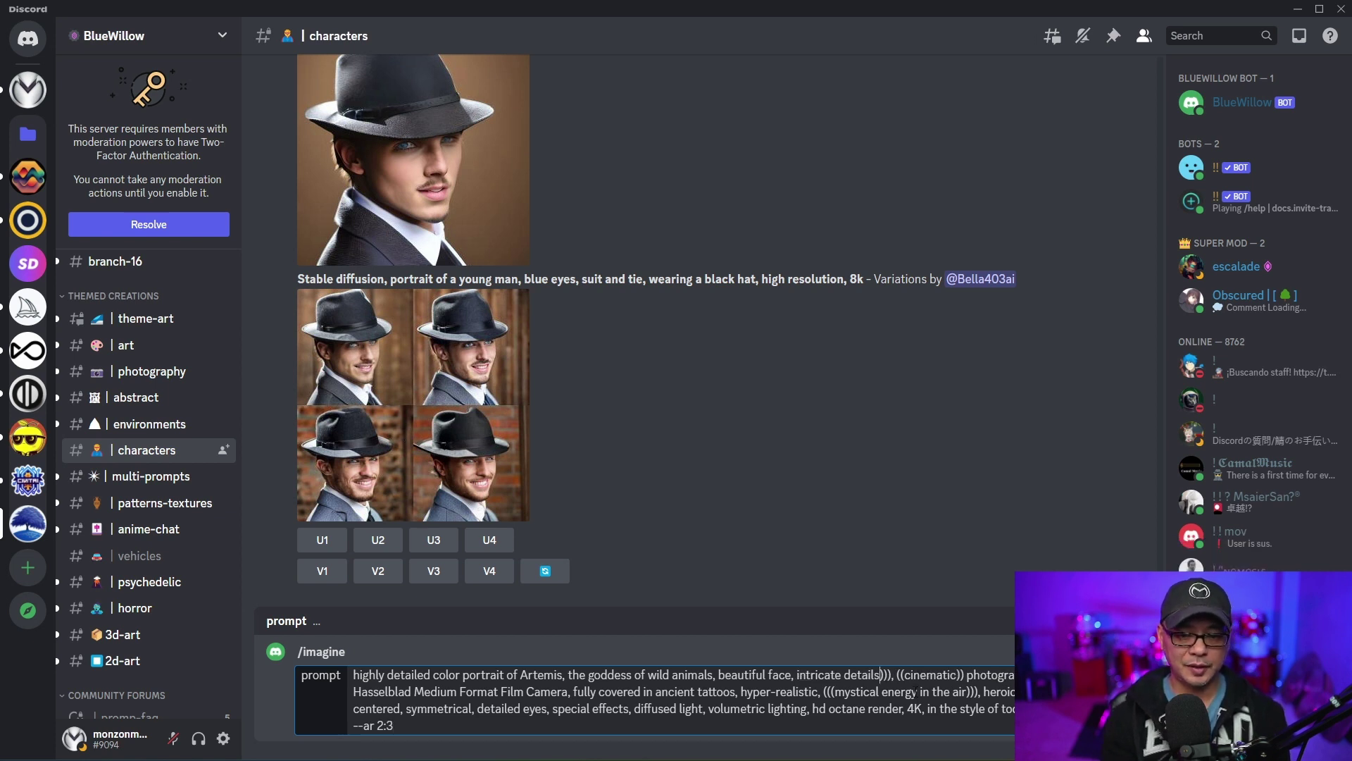
key(BackSpace)
key(BackSpace)
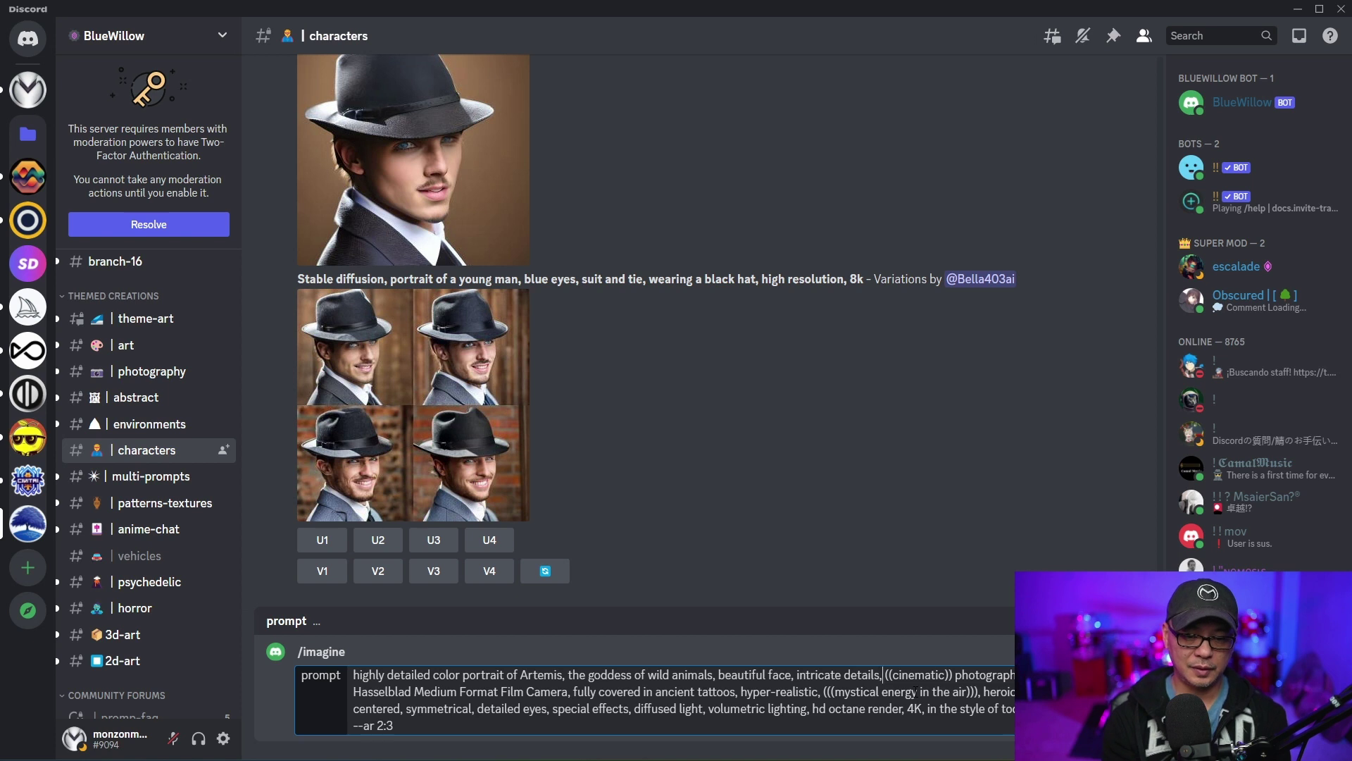
key(BackSpace)
key(BackSpace)
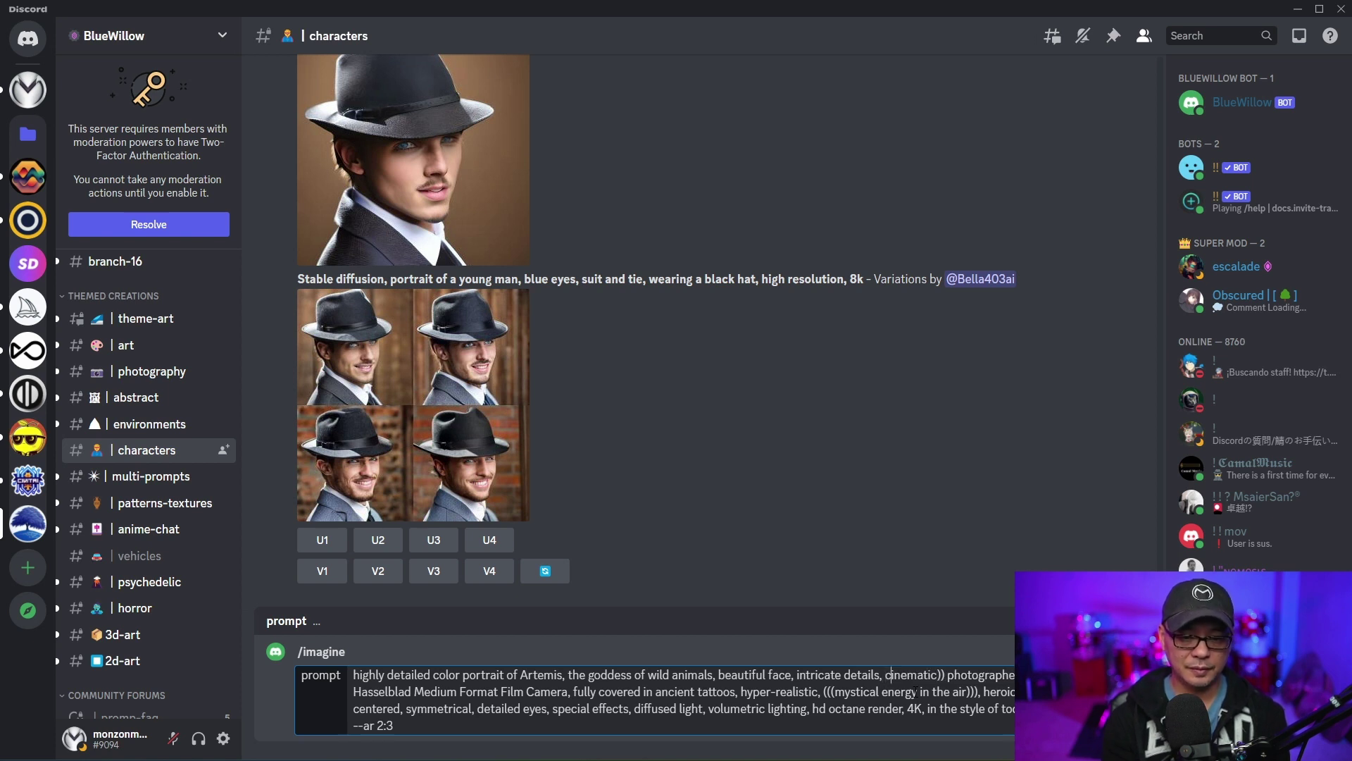
key(ctrl+Right)
key(Delete)
key(Delete)
key(Down)
key(Right)
key(Delete)
key(Delete)
key(Delete)
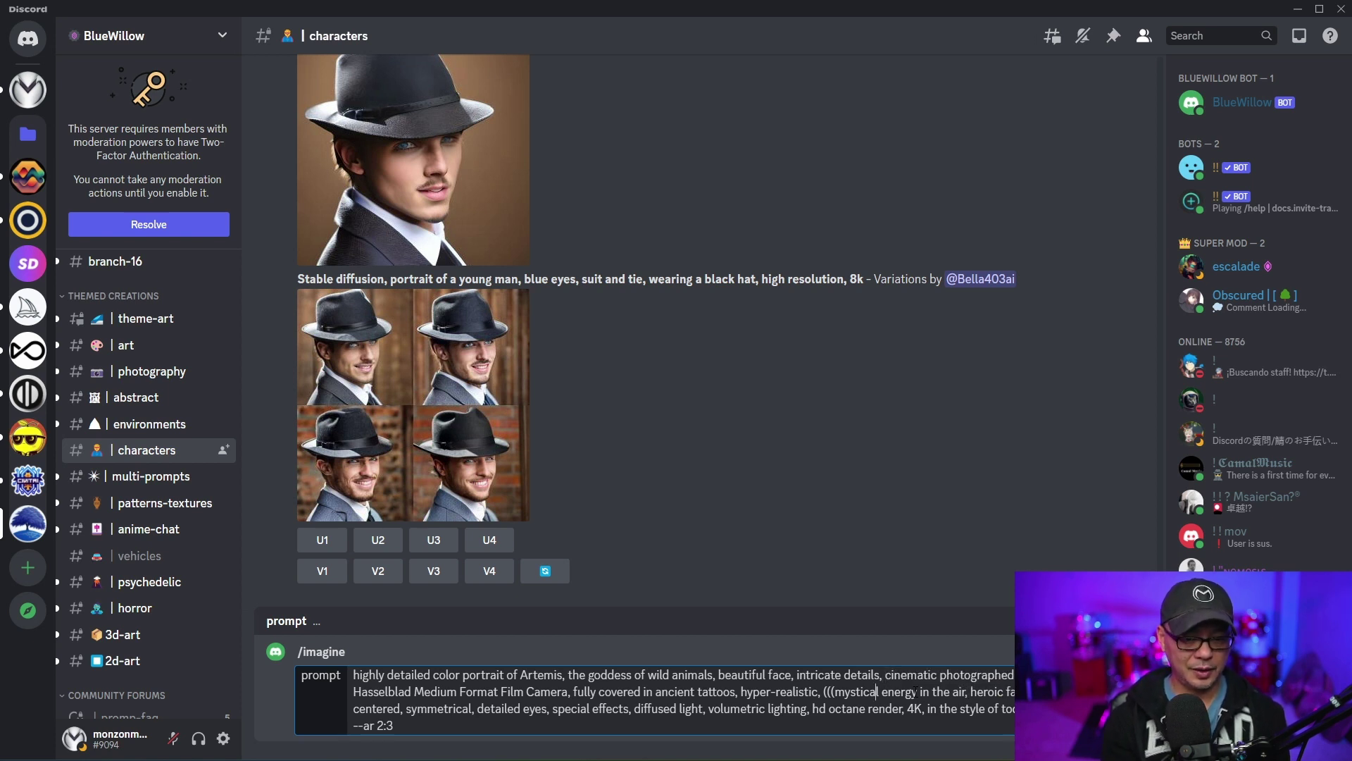
key(BackSpace)
key(BackSpace)
key(BackSpace)
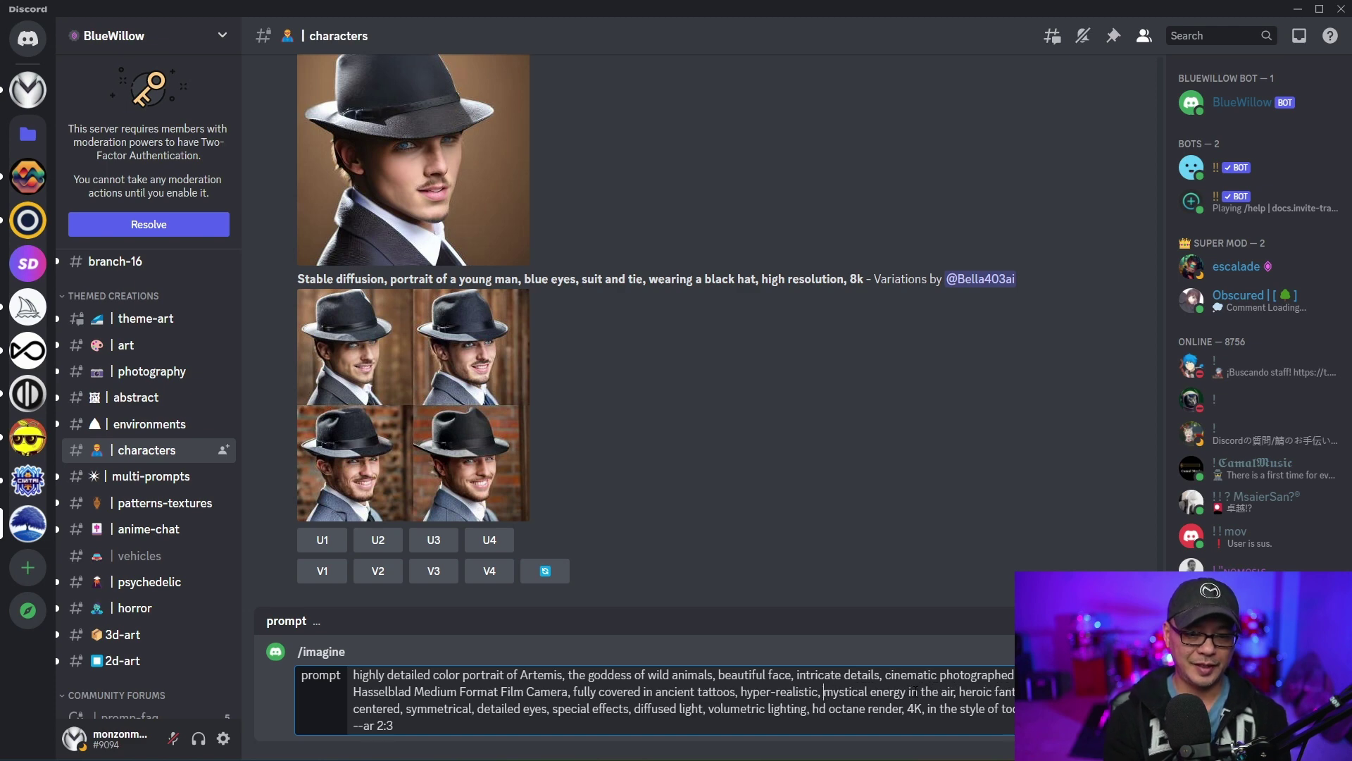
click(414, 724)
key(Return)
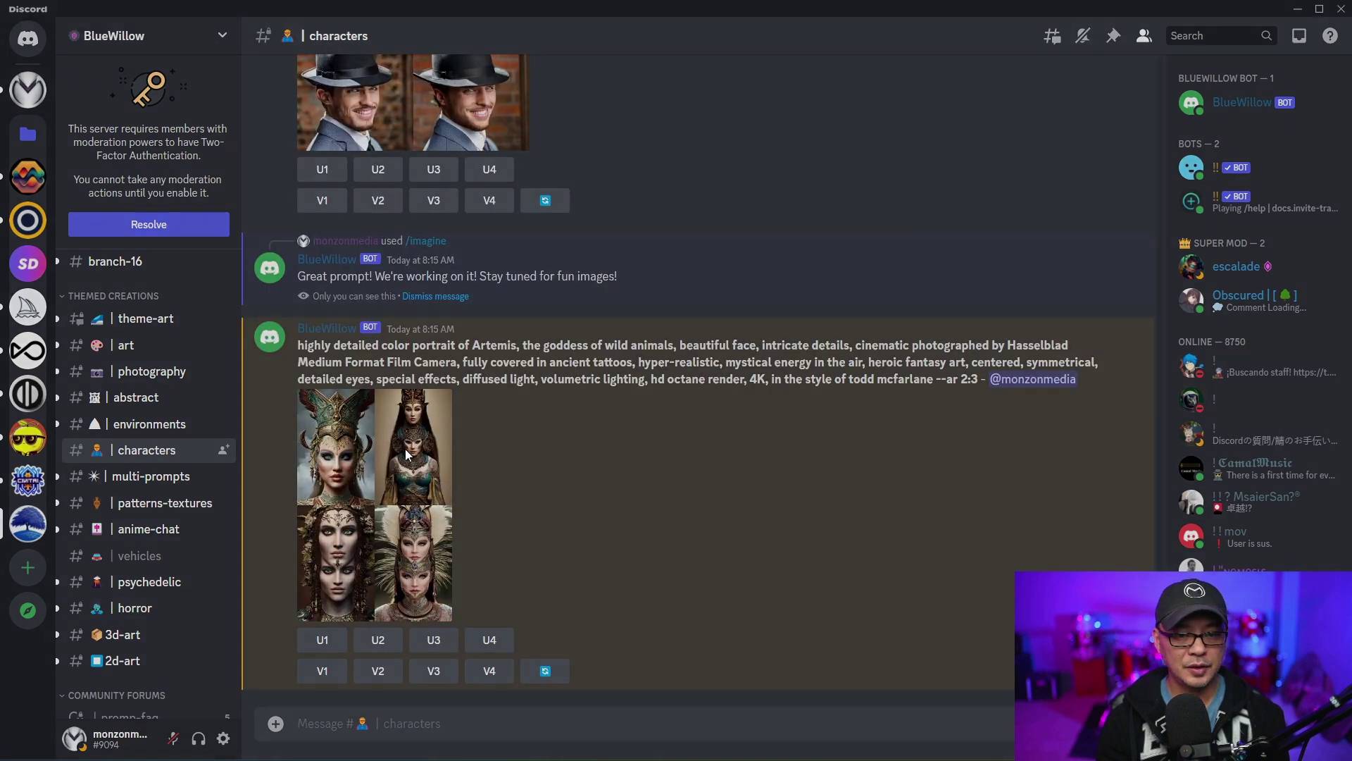
Step: Preview the new Artemis goddess grid, then start a message reading '--no double heads'
click(437, 486)
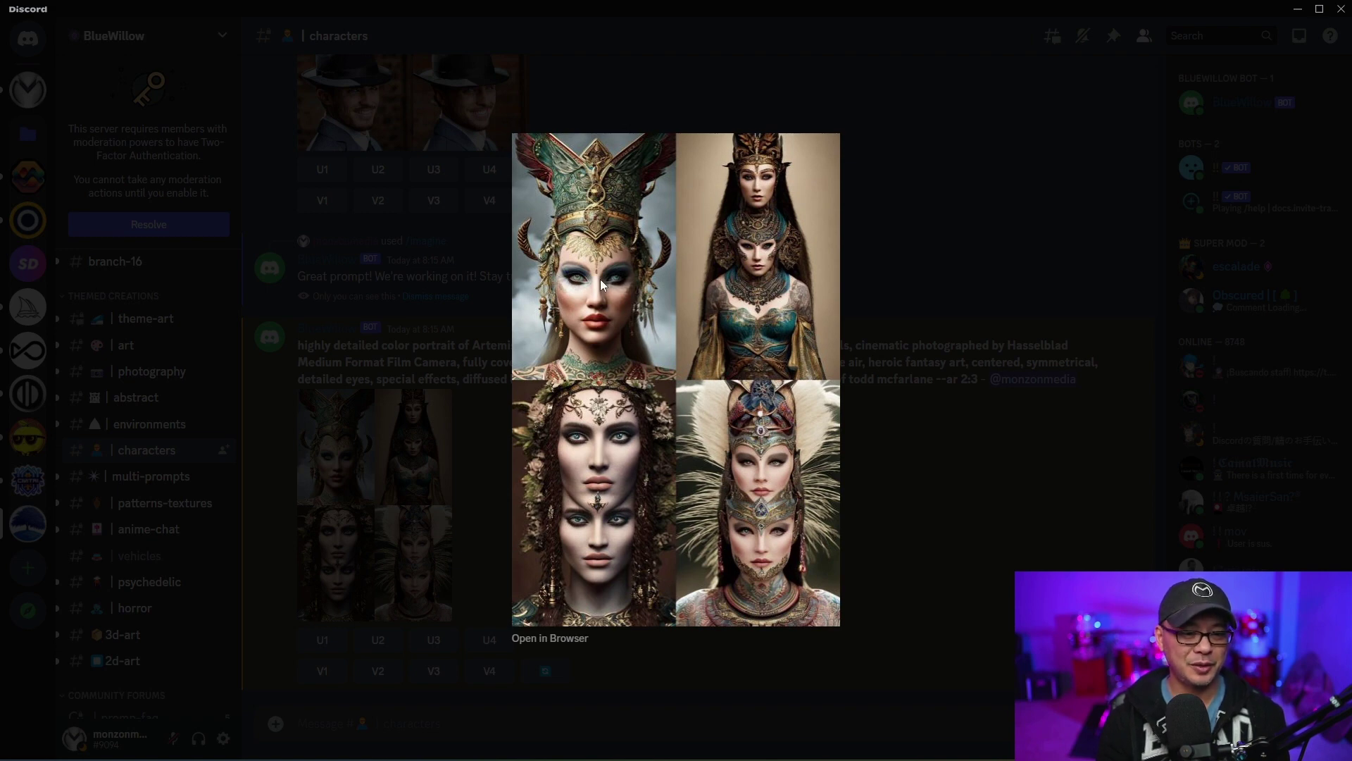
click(923, 438)
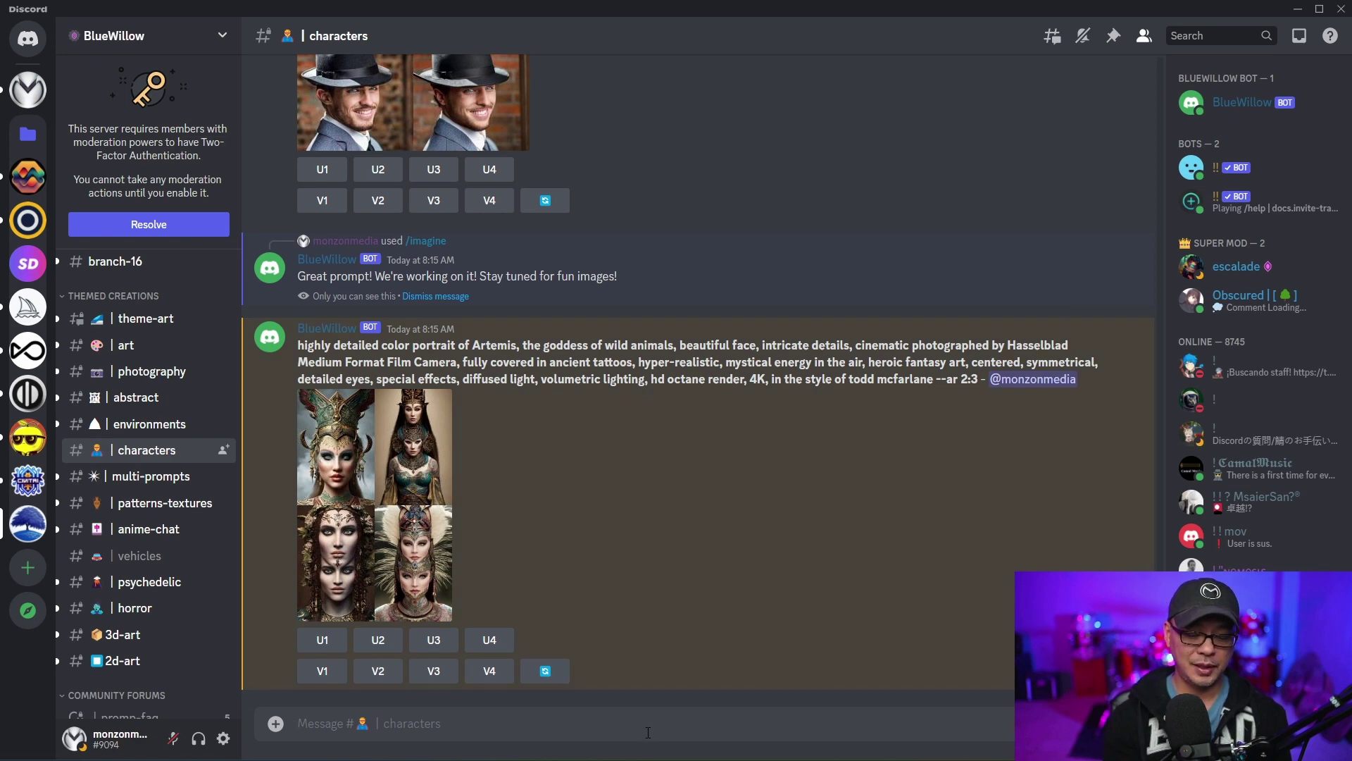
click(648, 732)
text(--no)
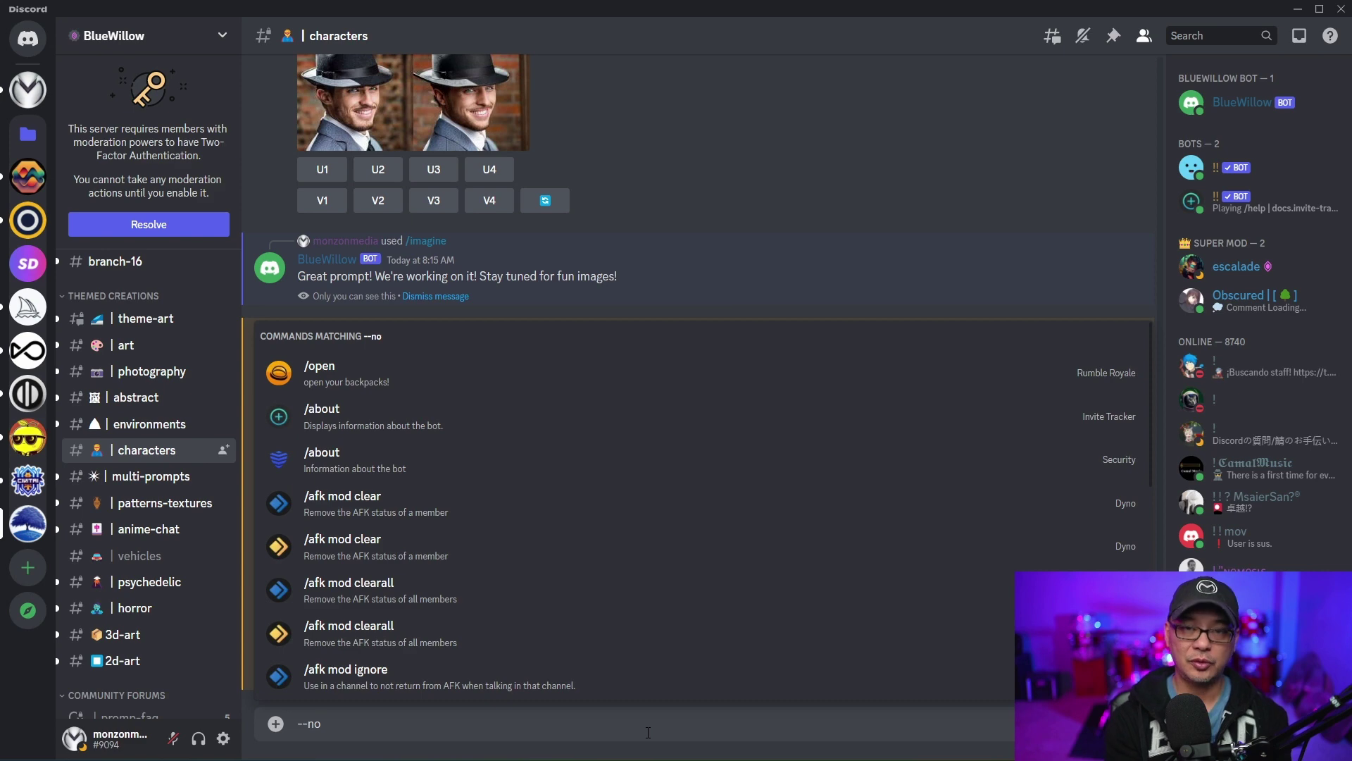
text( double heads)
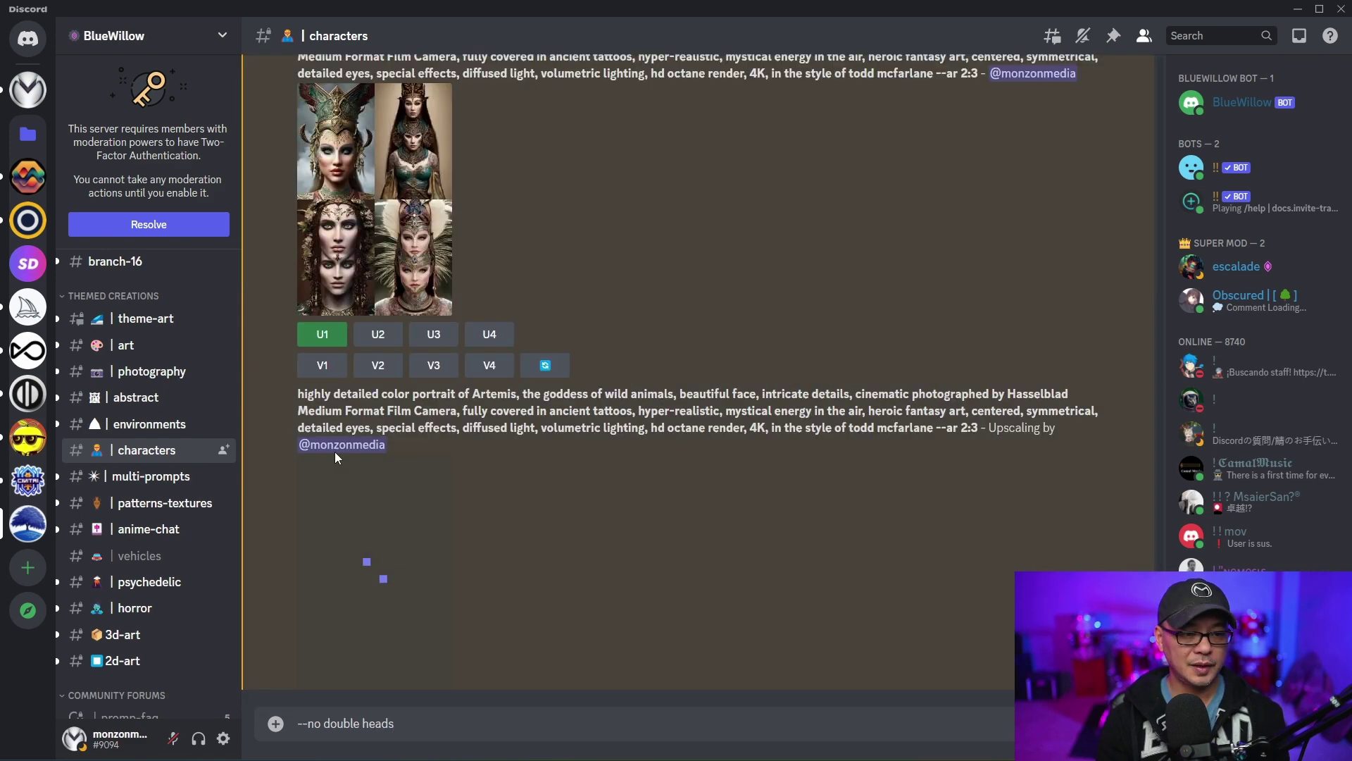
Step: Open the upscaled Artemis portrait in Firefox and show it full screen
click(417, 523)
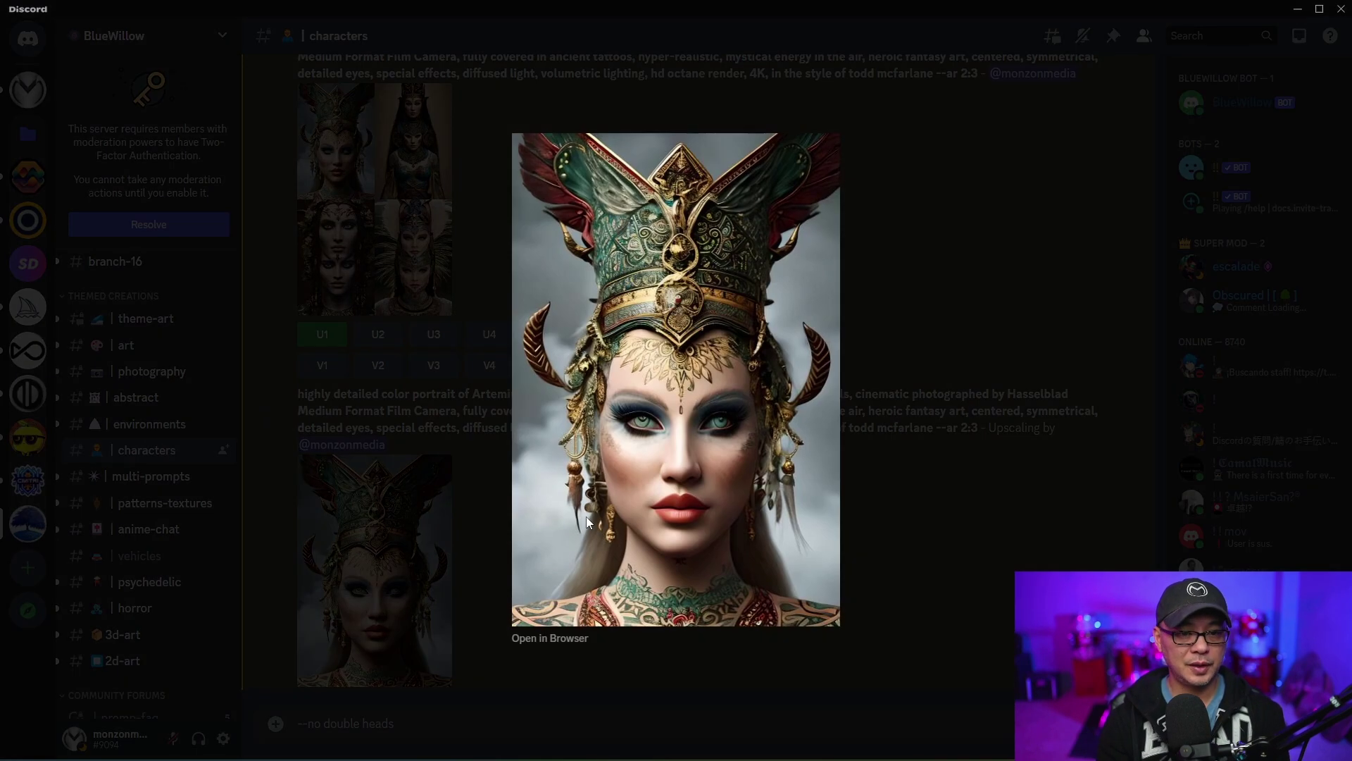
click(551, 638)
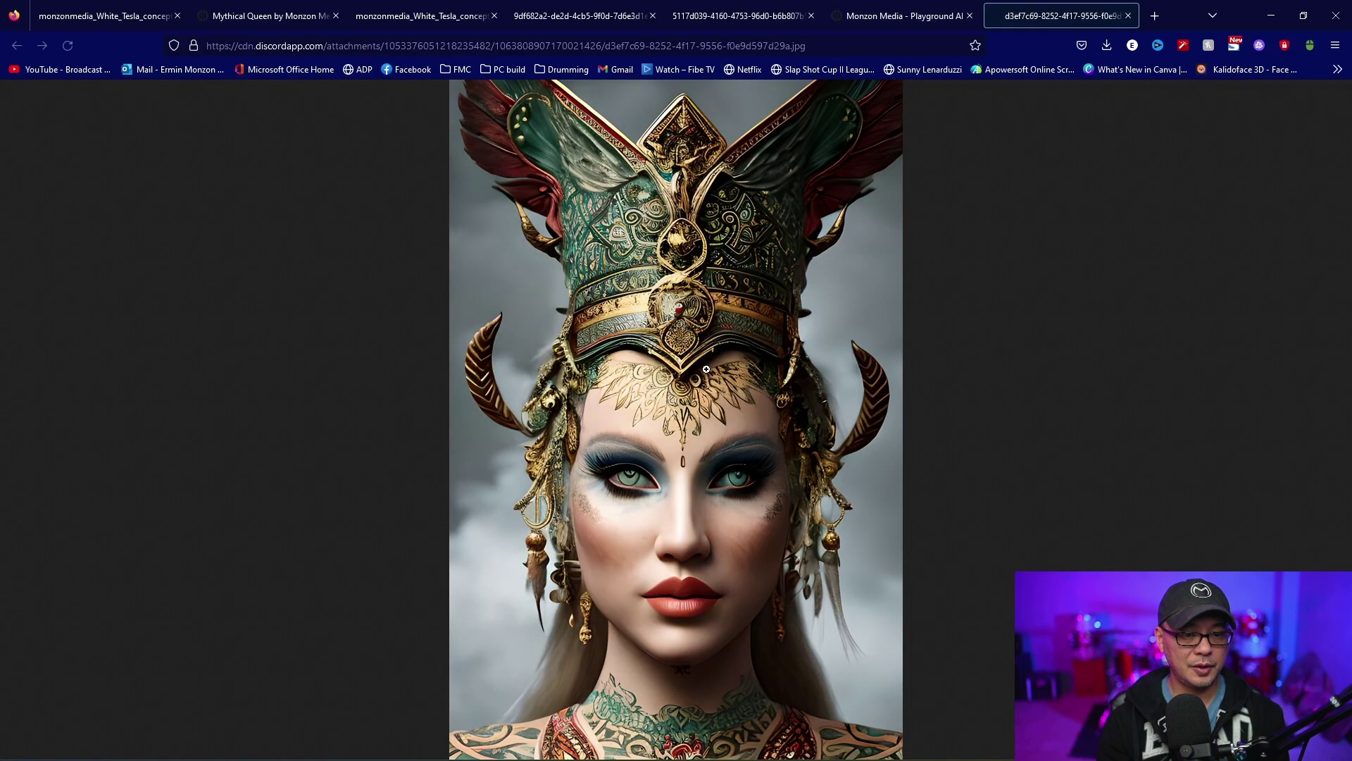
key(F11)
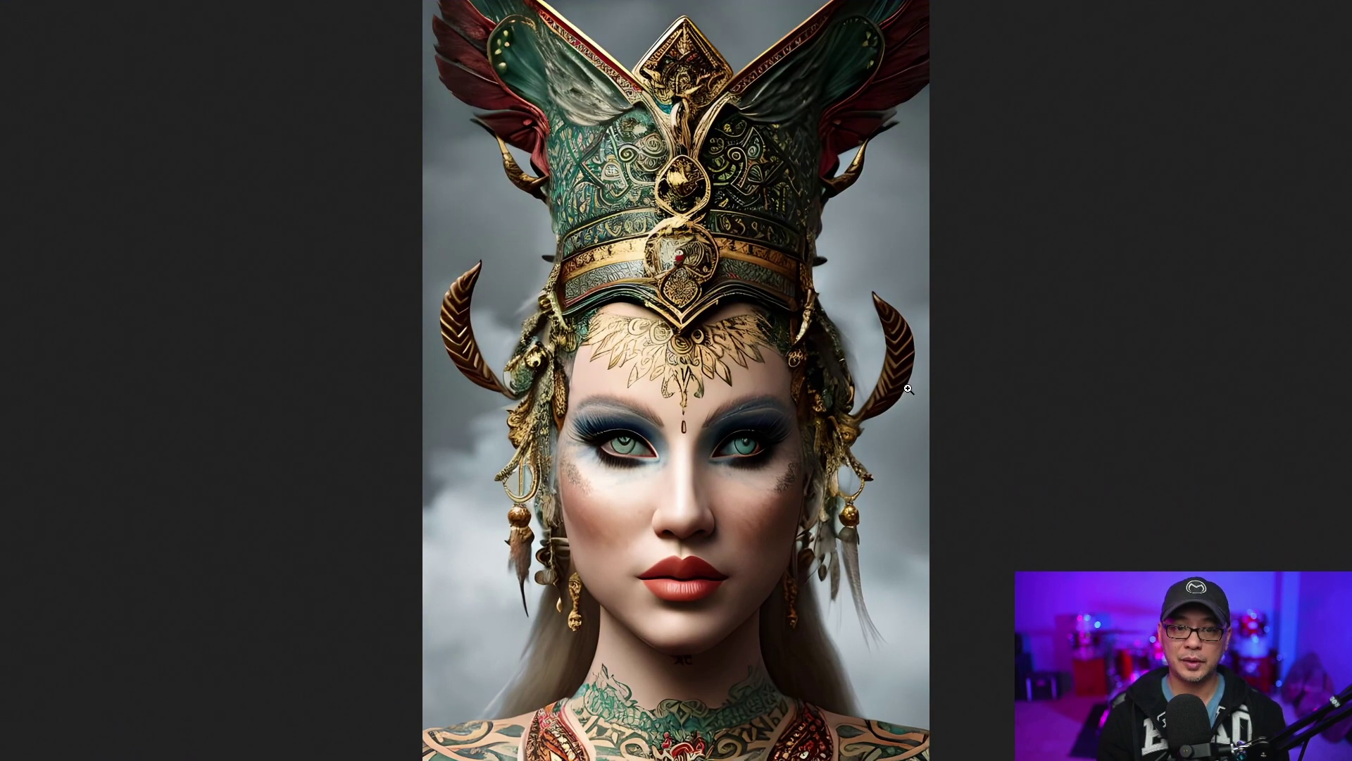